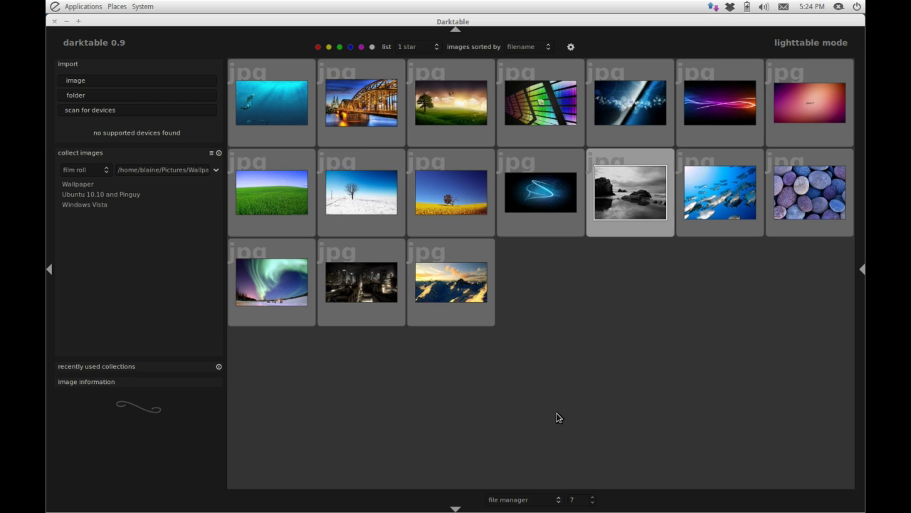
Step: Select the 'Ubuntu 10.10 and Pinguy' film roll in collect images, glancing at the rule's options
mouse_move(271, 292)
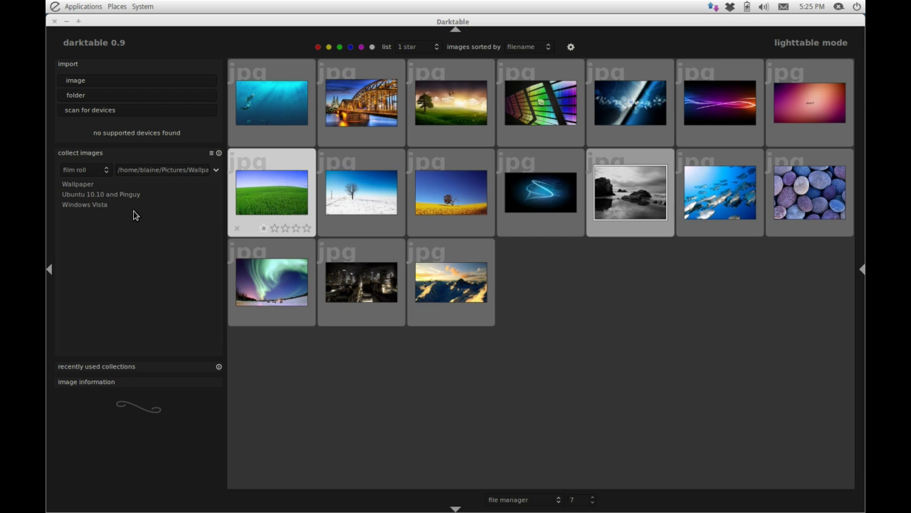
click(87, 195)
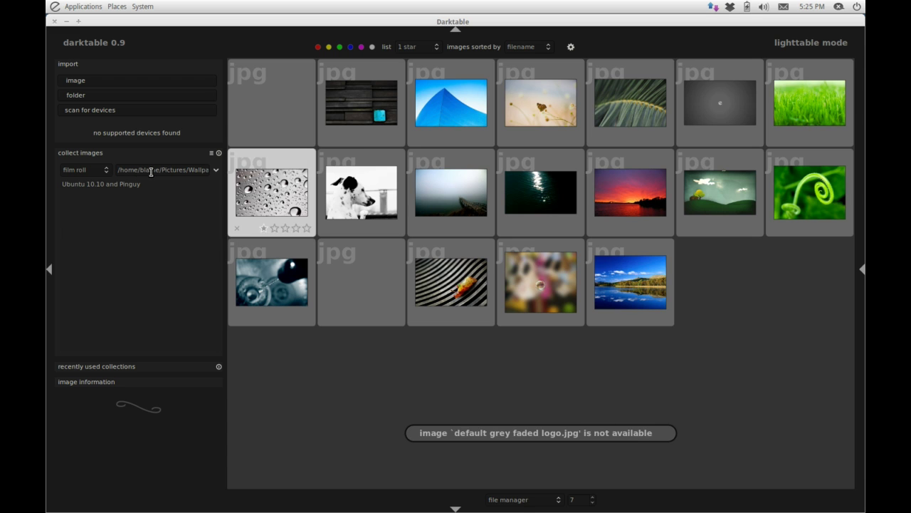
click(220, 175)
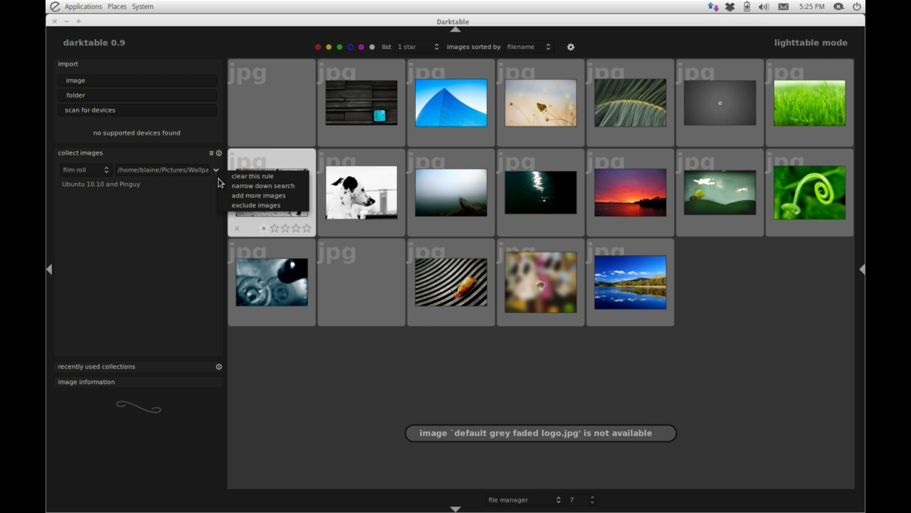
click(185, 216)
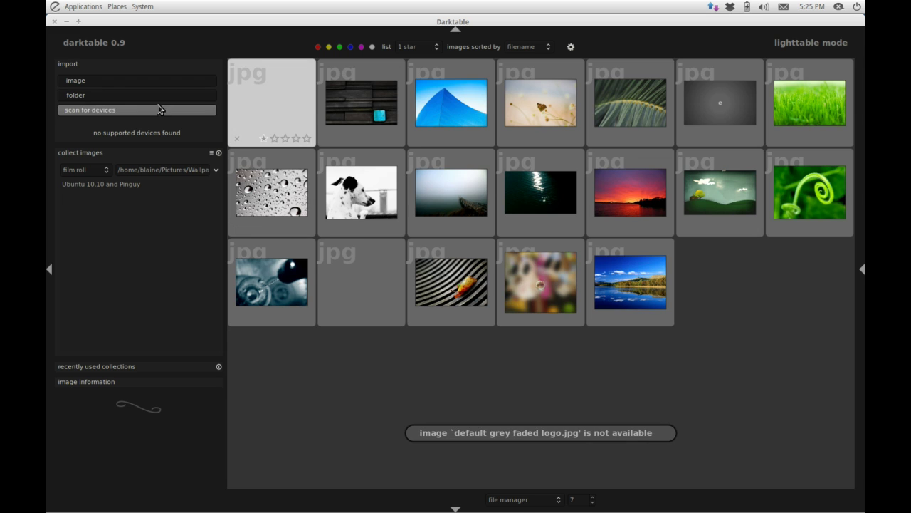
Step: Open the wood photo in darkroom, then toggle the history and image information panels
double_click(358, 112)
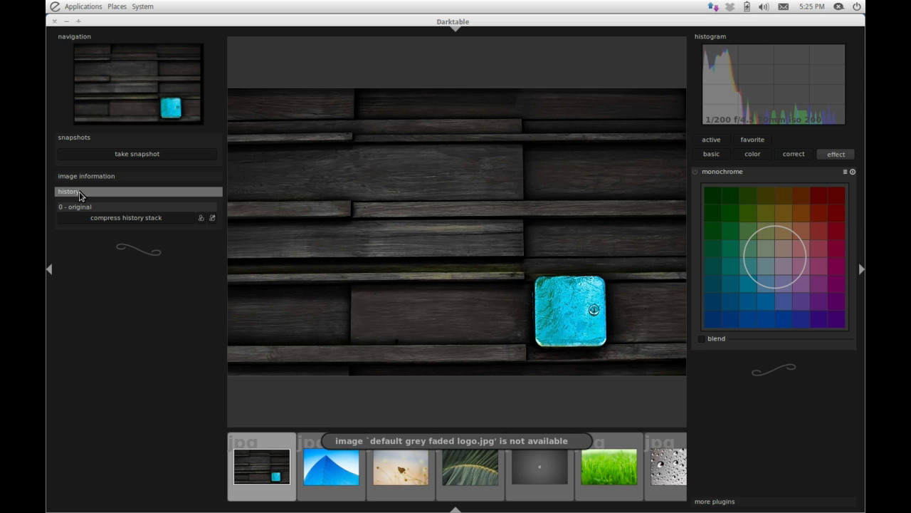
click(80, 192)
click(81, 193)
click(89, 193)
click(89, 192)
click(91, 176)
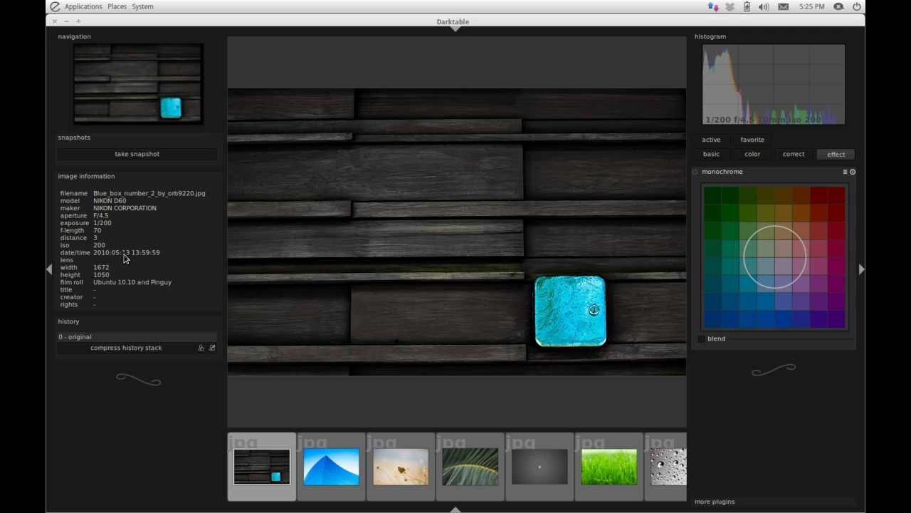
click(112, 177)
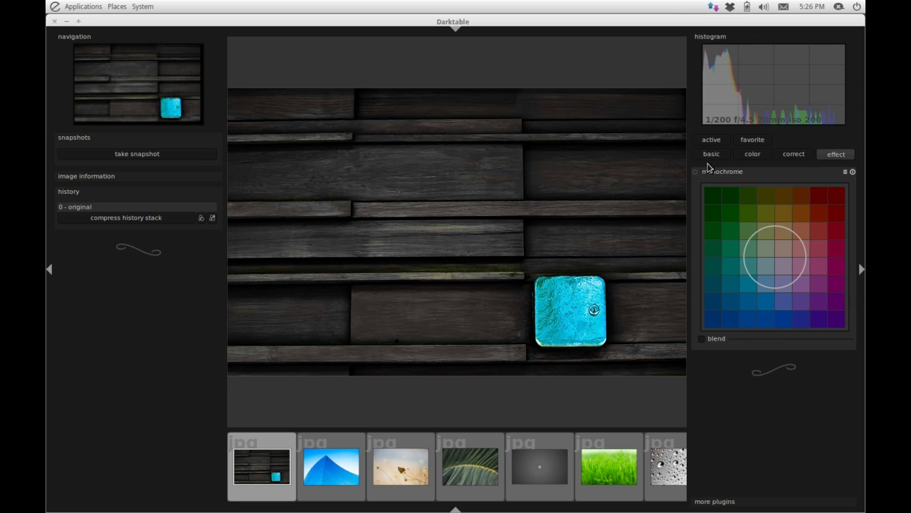
Step: Show the 'active' module group and check the output profile choices without changing them
click(714, 141)
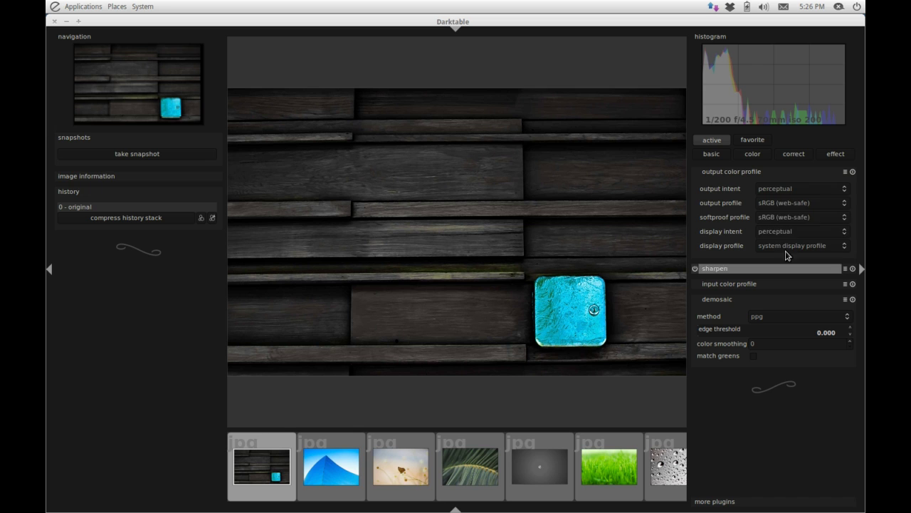
click(782, 207)
click(786, 205)
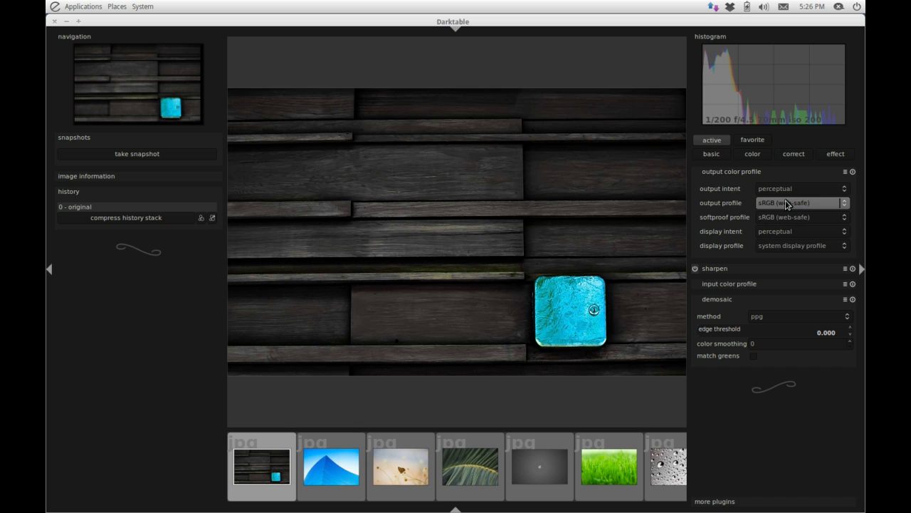
click(786, 204)
click(787, 204)
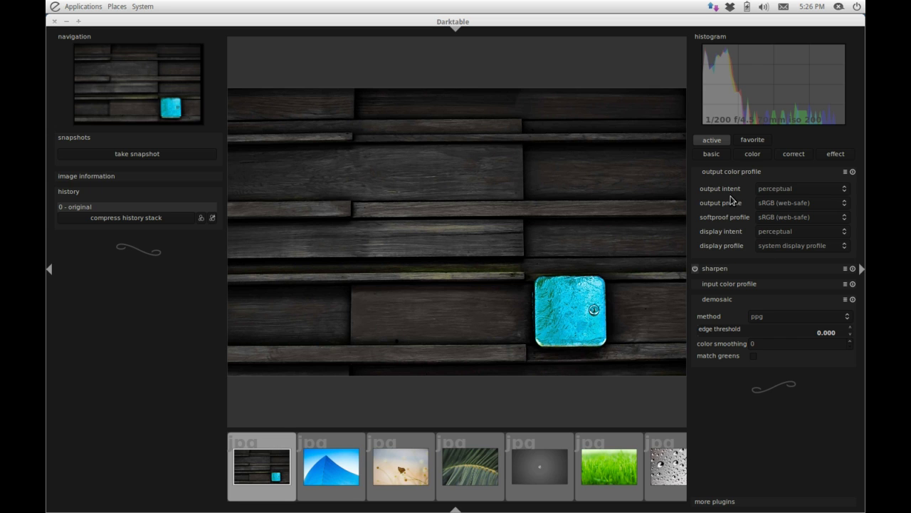
Step: Expand and collapse the sharpen settings, then peek at the input color profile settings
click(726, 268)
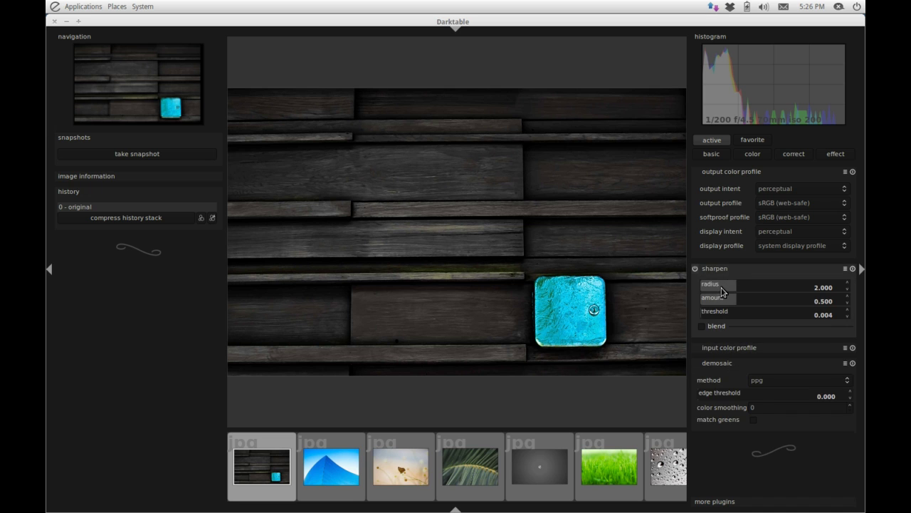
click(725, 284)
click(723, 283)
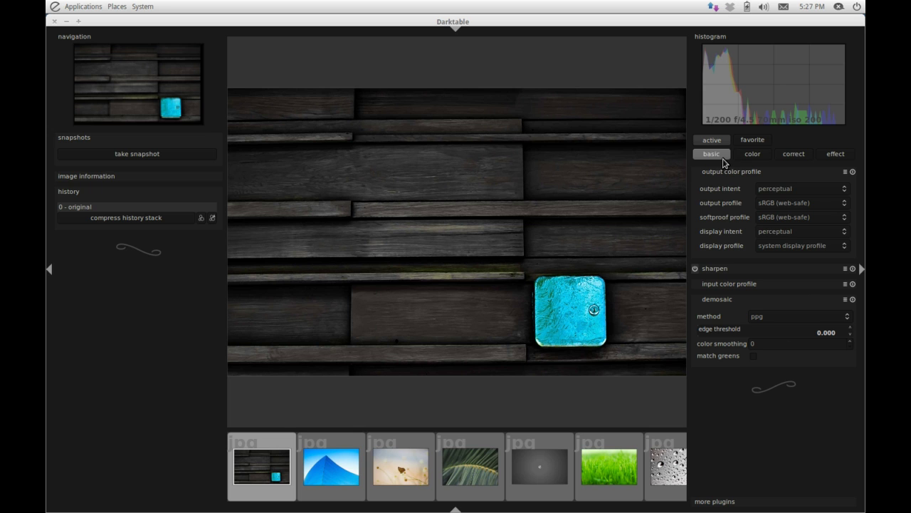
Step: Browse the color and correct module groups, ending on the effect group with monochrome
click(753, 154)
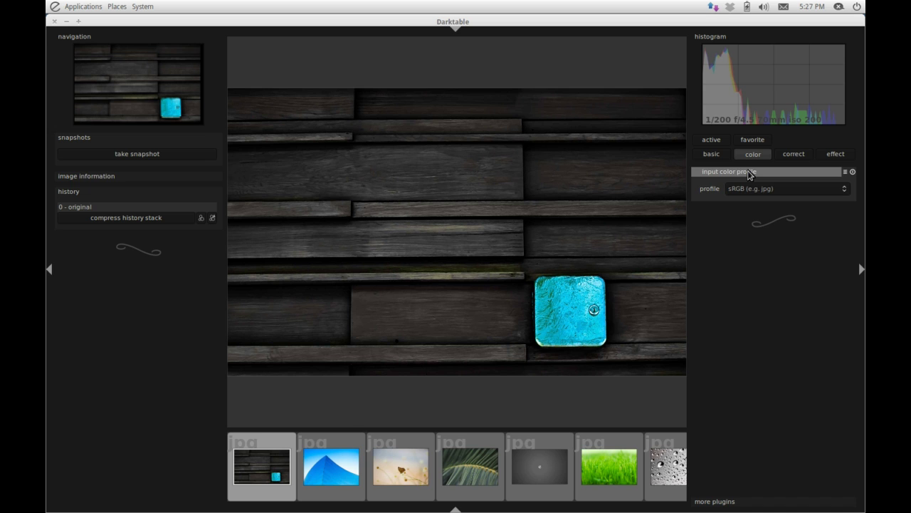
click(750, 190)
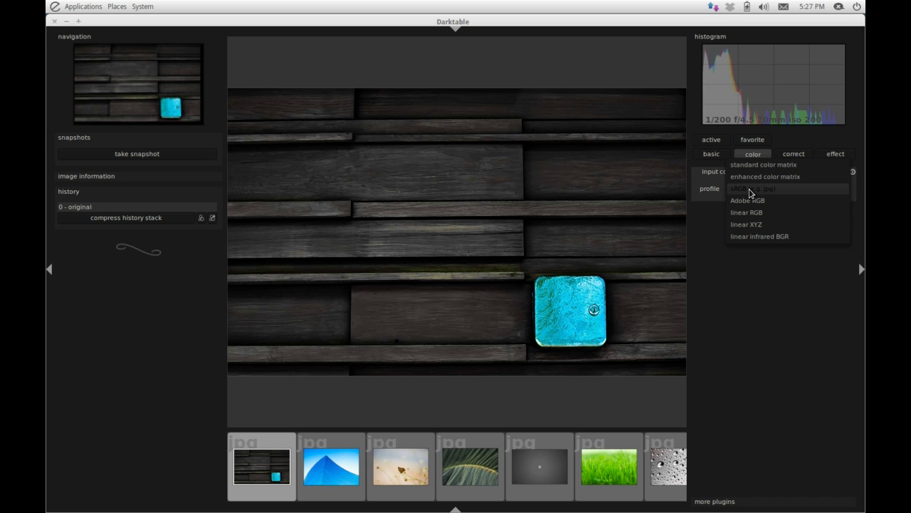
click(755, 278)
click(790, 155)
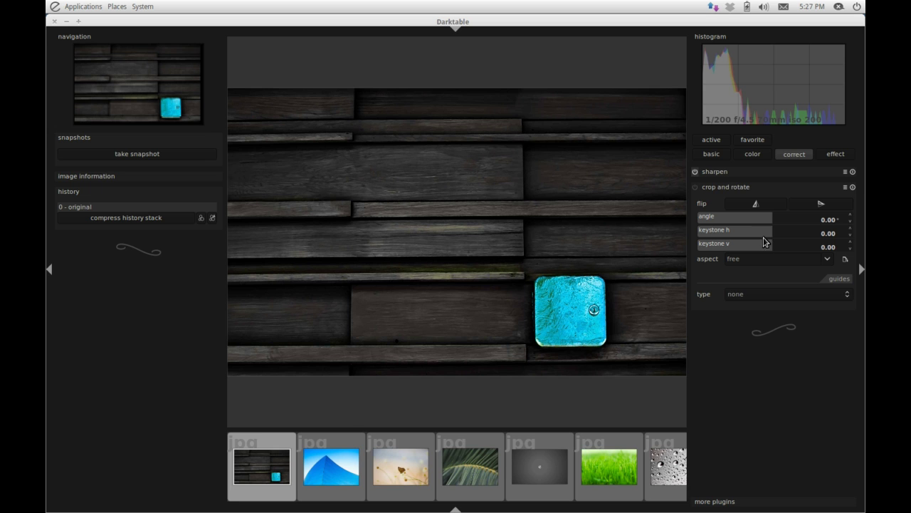
click(828, 156)
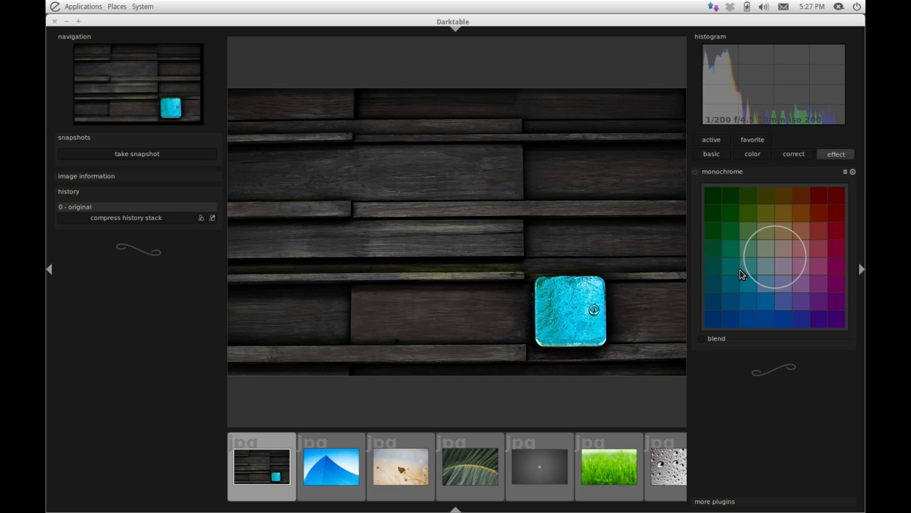
Step: Drag the monochrome filter circle down-left on the colour grid, adding '1 - monochrome (on)'
drag(771, 252, 796, 293)
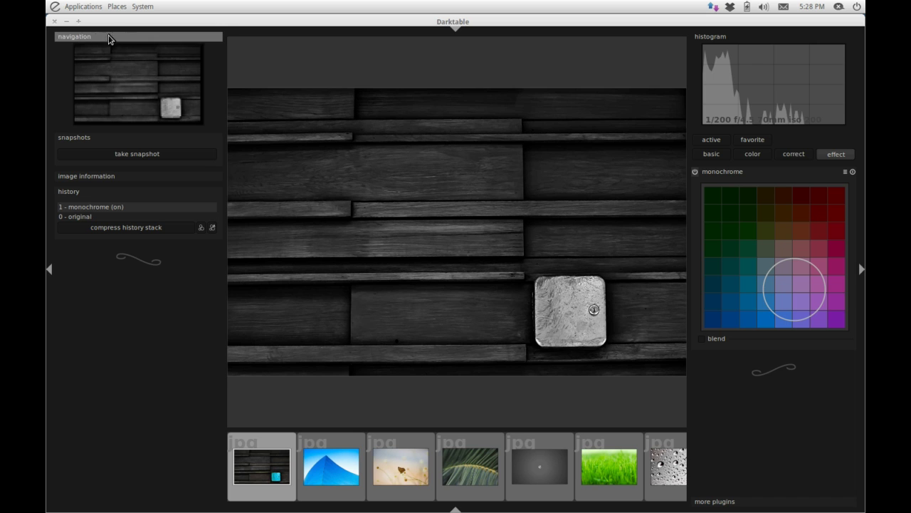
Step: Toggle the navigation preview and open the palm leaf photo from the filmstrip
click(82, 38)
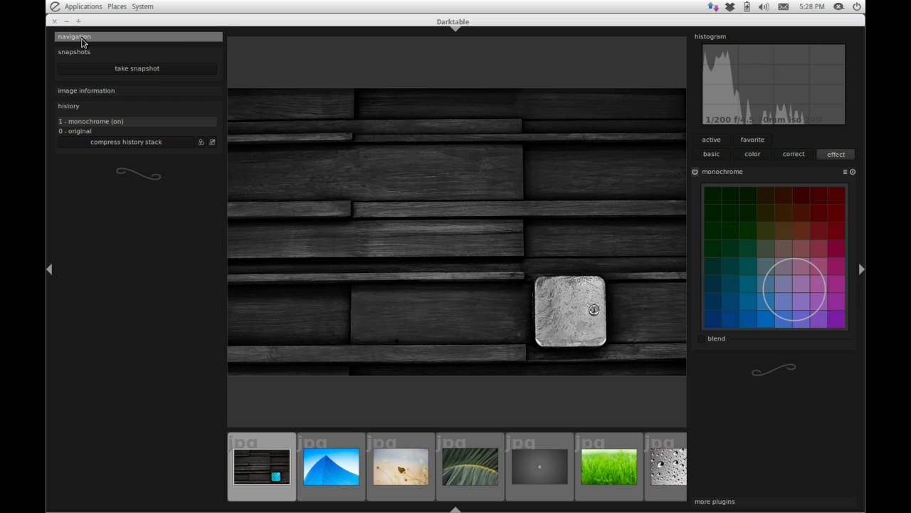
click(82, 38)
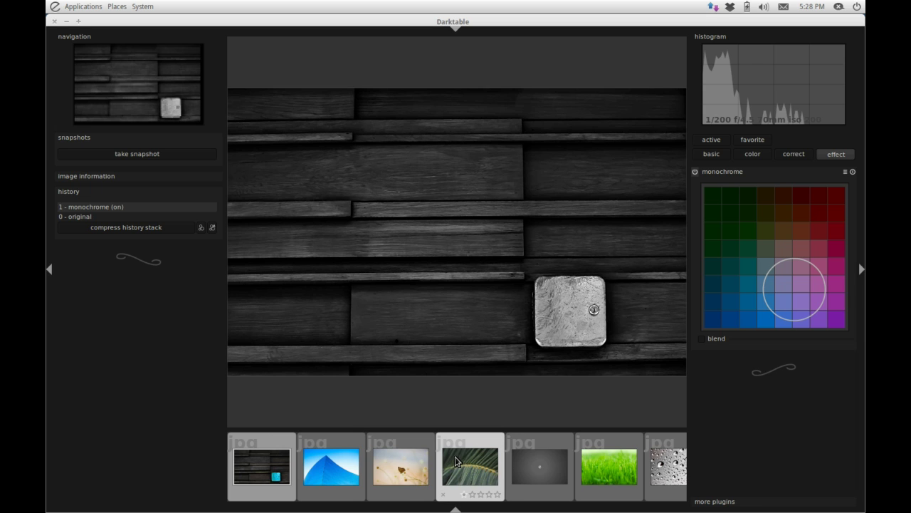
click(468, 487)
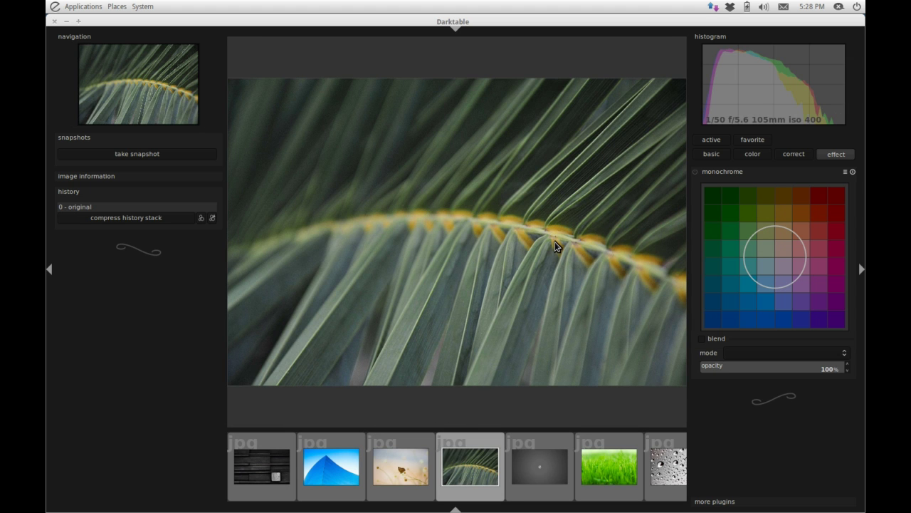
Step: Advance to the next image, the water drops photo, and scroll the filmstrip
key(space)
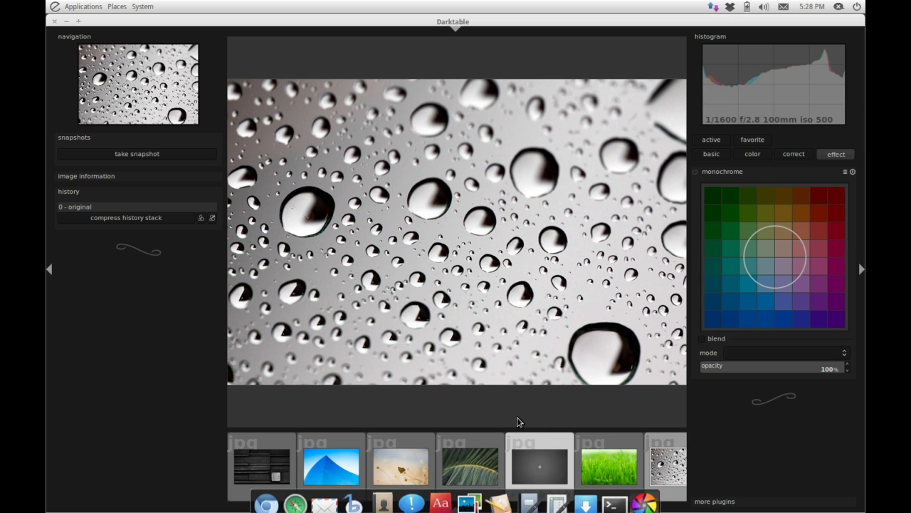
scroll(626, 456, down, 3)
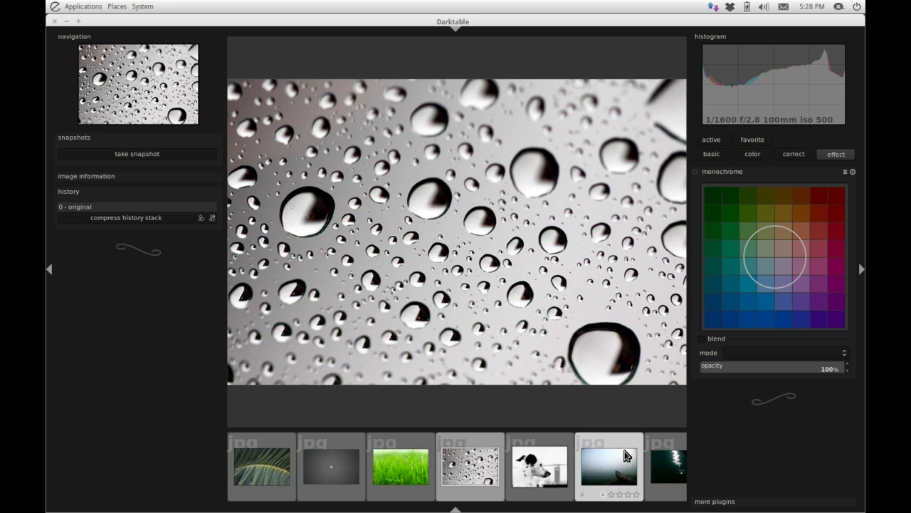
scroll(624, 456, down, 8)
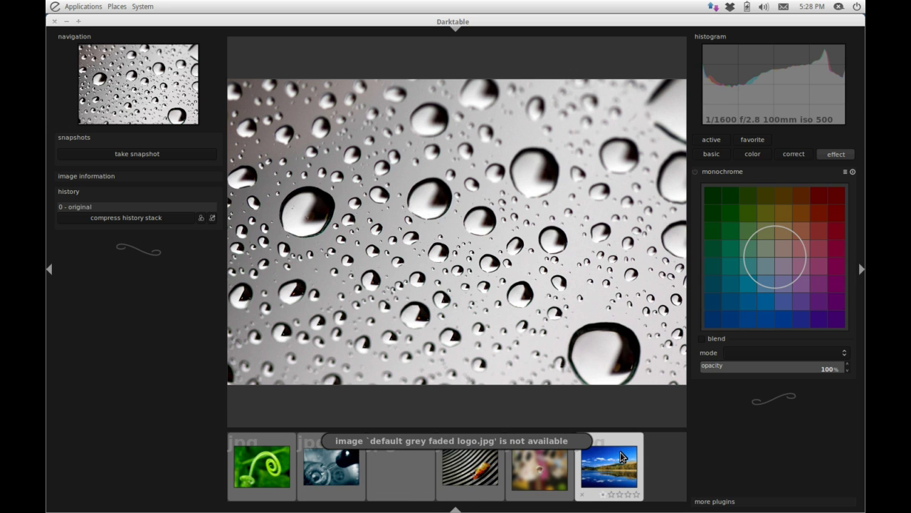